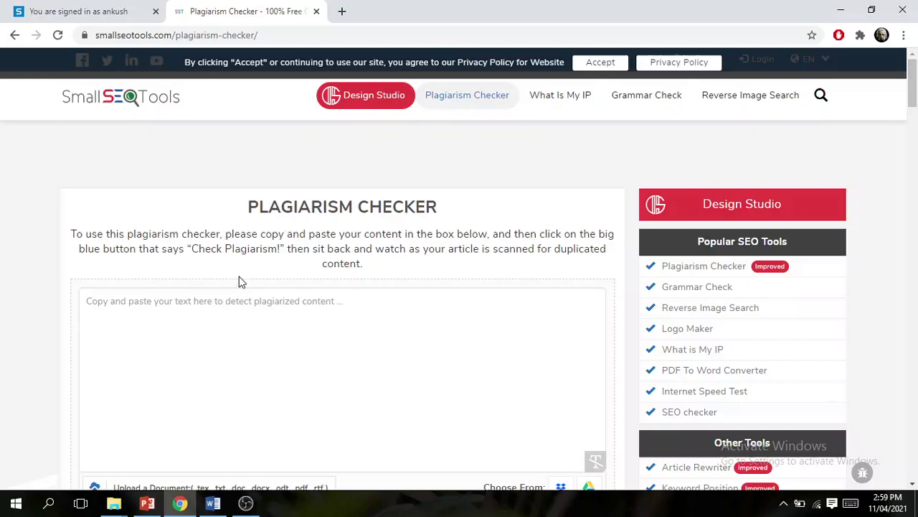
# Switch to the Word document "for plagarism" and look over its Introduction text.
pyautogui.click(212, 503)
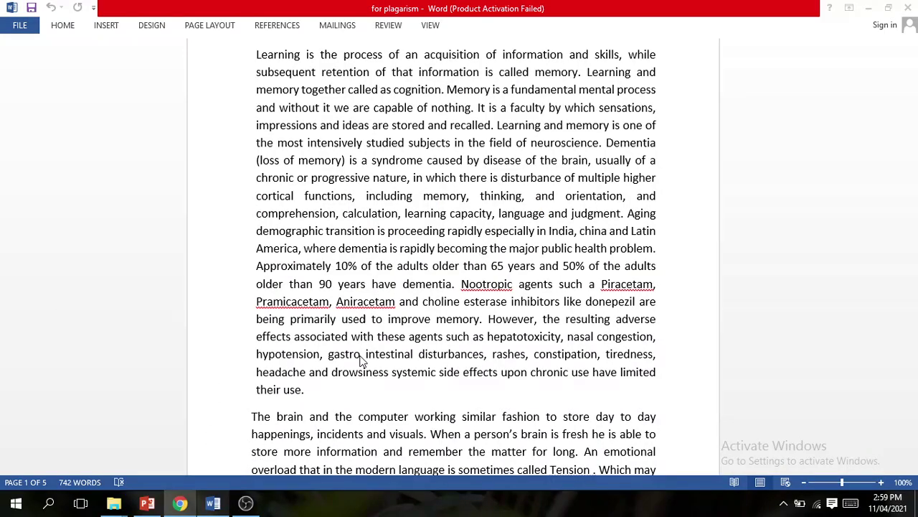
pyautogui.scroll(2, 418, 224)
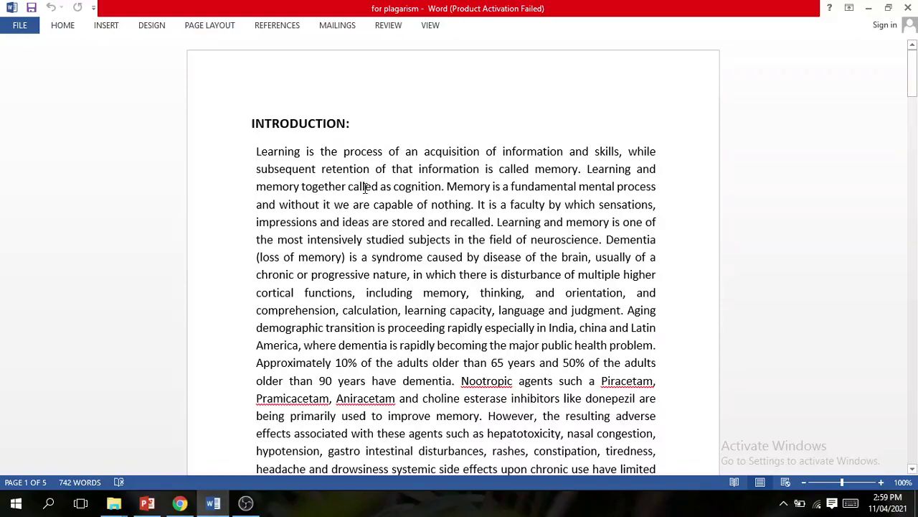
pyautogui.scroll(-3, 370, 160)
pyautogui.scroll(4, 369, 159)
pyautogui.scroll(-1, 487, 168)
pyautogui.scroll(1, 486, 168)
pyautogui.scroll(-2, 320, 127)
pyautogui.scroll(2, 318, 121)
# Switch to Chrome, replace the open checker tab with a Google search for "plagiarism checker", and open the SmallSEOTools result.
pyautogui.click(181, 504)
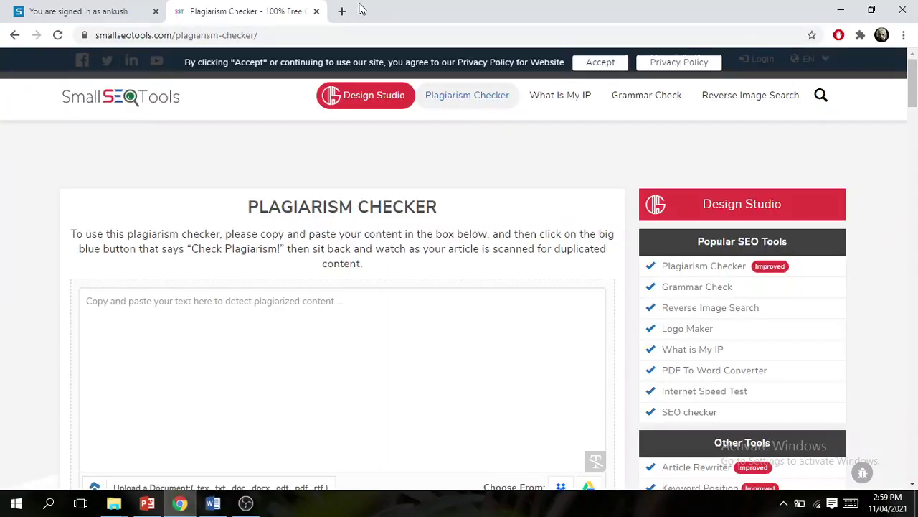
pyautogui.click(340, 12)
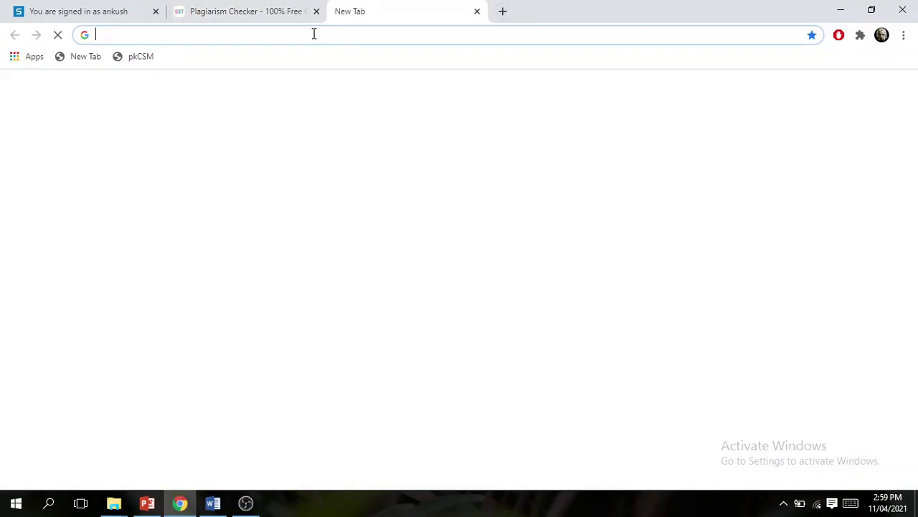
pyautogui.click(316, 11)
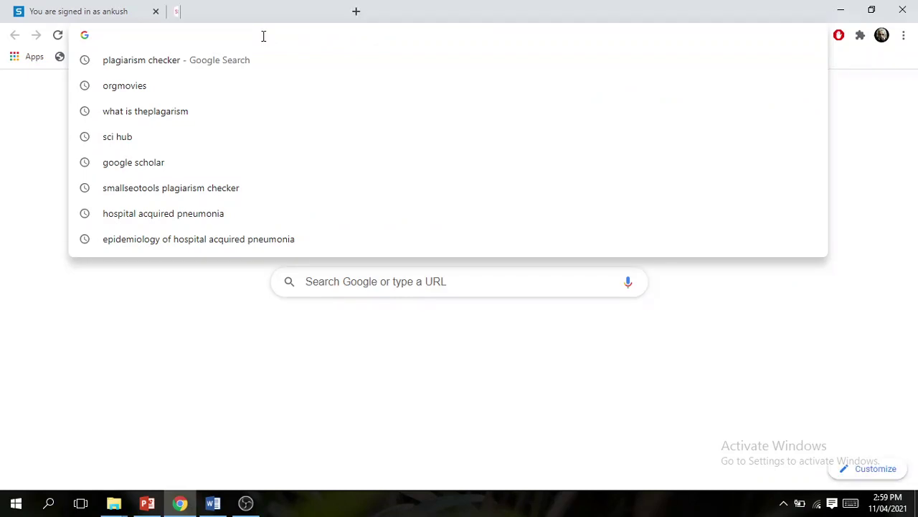
pyautogui.click(127, 61)
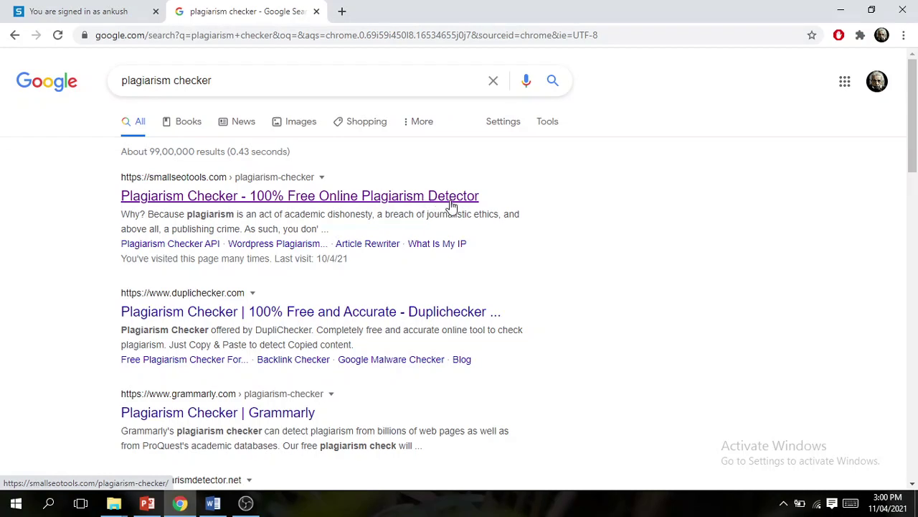
pyautogui.click(255, 194)
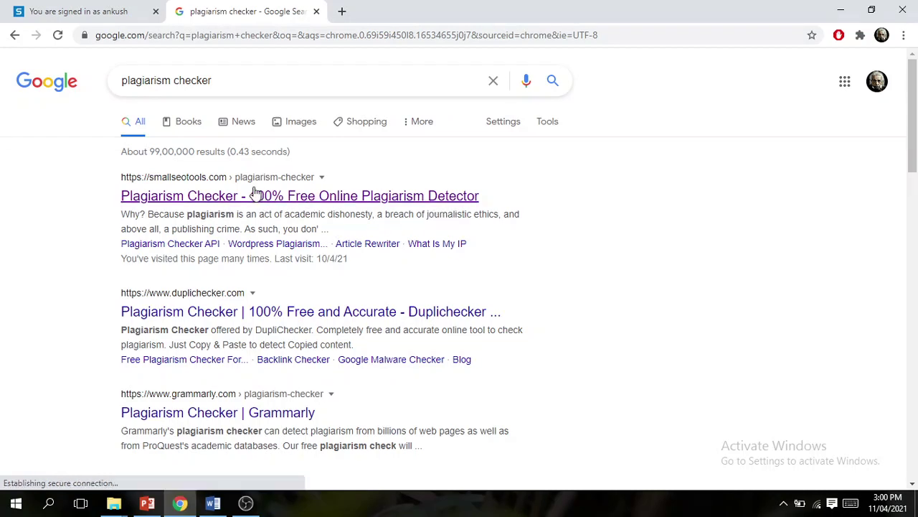
pyautogui.click(257, 207)
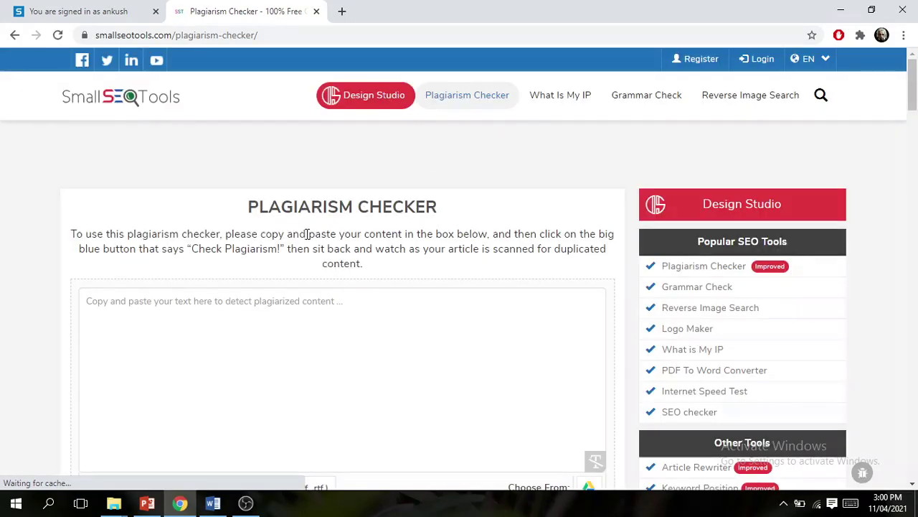
pyautogui.scroll(-1, 219, 276)
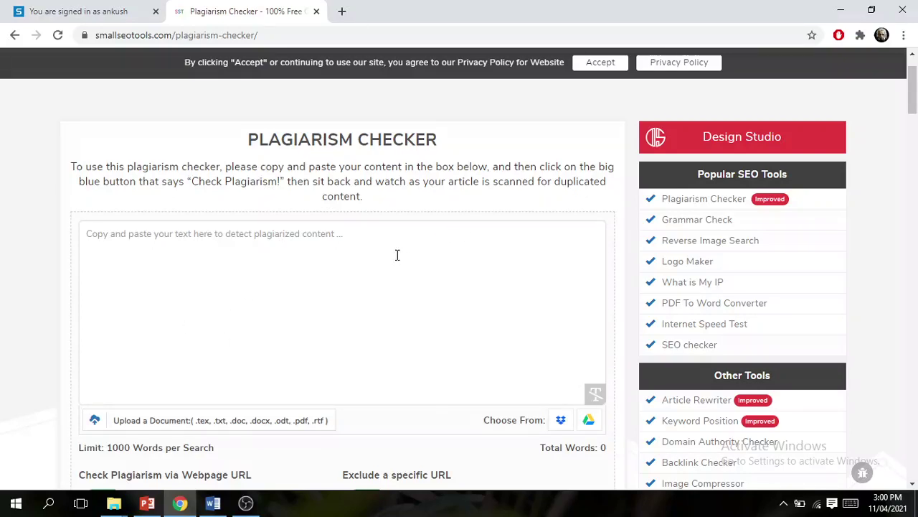
# Switch to the Word document and copy its entire text.
pyautogui.click(213, 504)
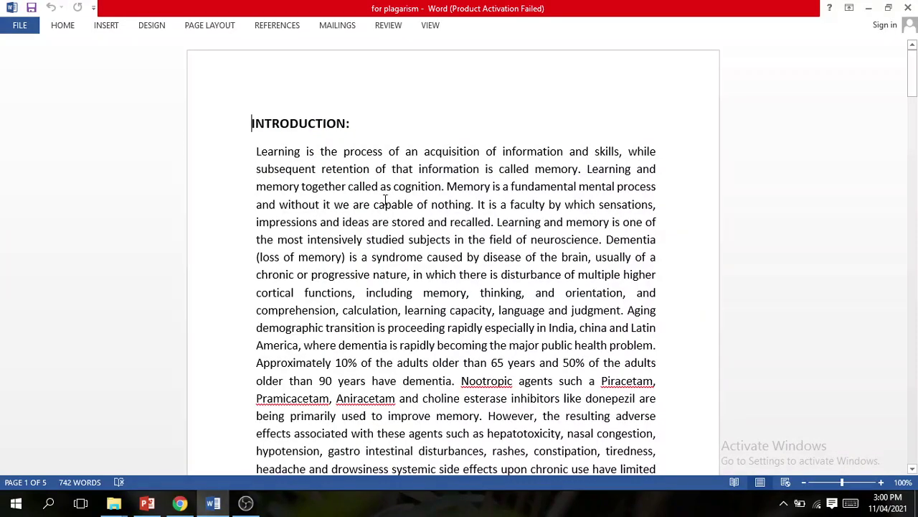
pyautogui.hotkey('ctrl', 'a')
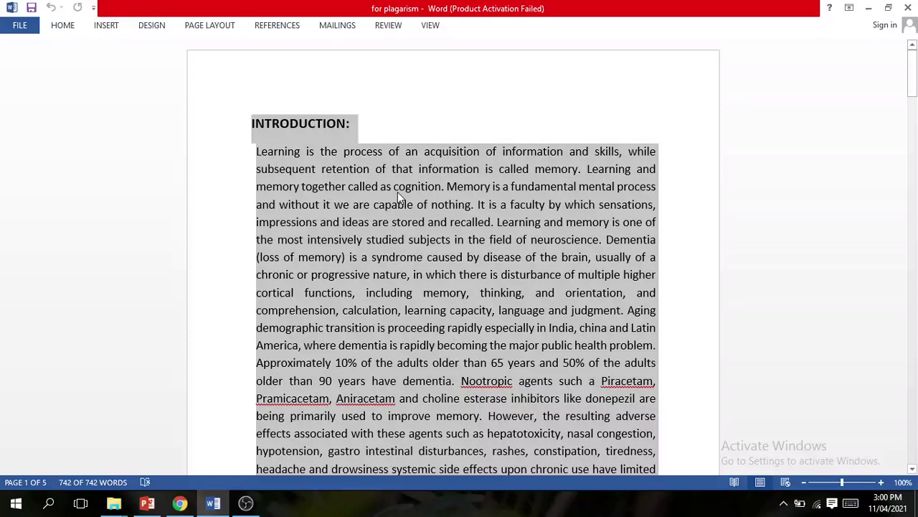
pyautogui.rightClick(399, 197)
pyautogui.click(414, 222)
# Switch back to Chrome, paste the copied text into the plagiarism checker's text box and look it over.
pyautogui.click(180, 503)
pyautogui.click(201, 246)
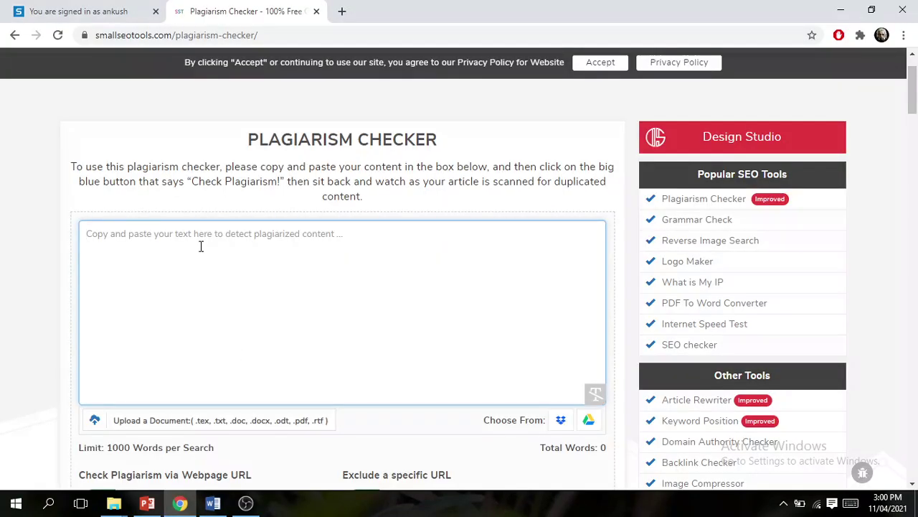
pyautogui.hotkey('ctrl', 'v')
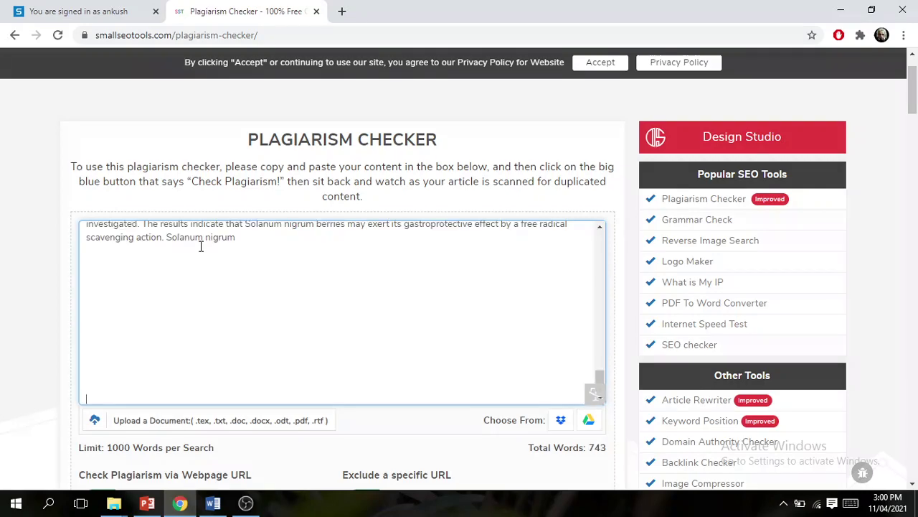
pyautogui.scroll(15, 204, 248)
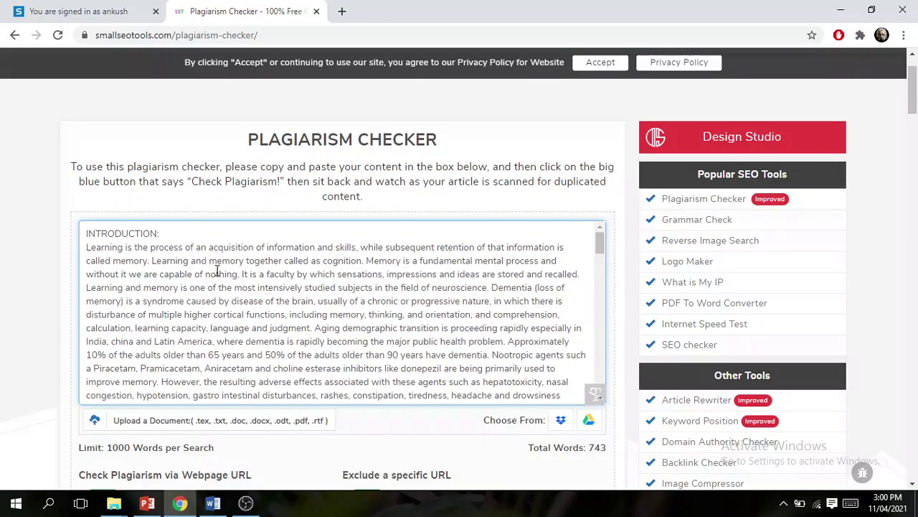
pyautogui.scroll(-10, 217, 269)
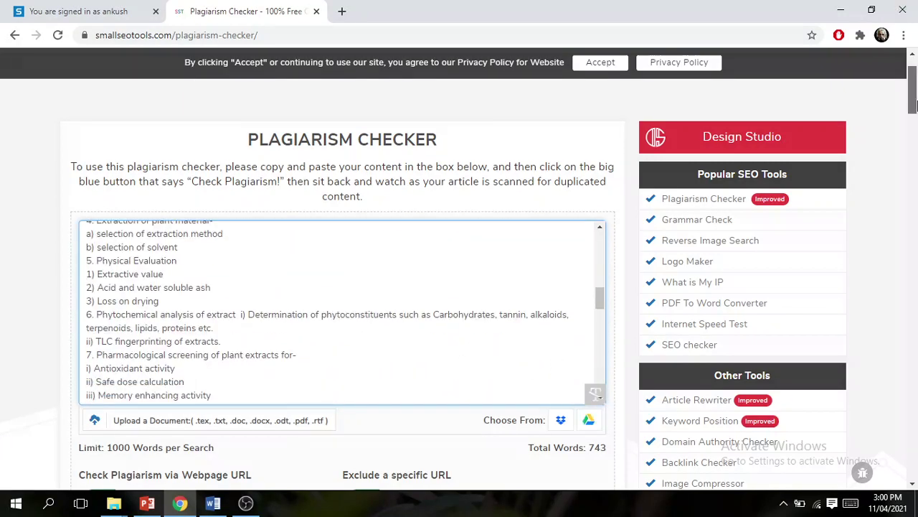
# Complete the "I'm not a robot" verification and start the plagiarism check on the pasted text.
pyautogui.moveTo(913, 108); pyautogui.dragTo(879, 173)
pyautogui.scroll(3, 380, 164)
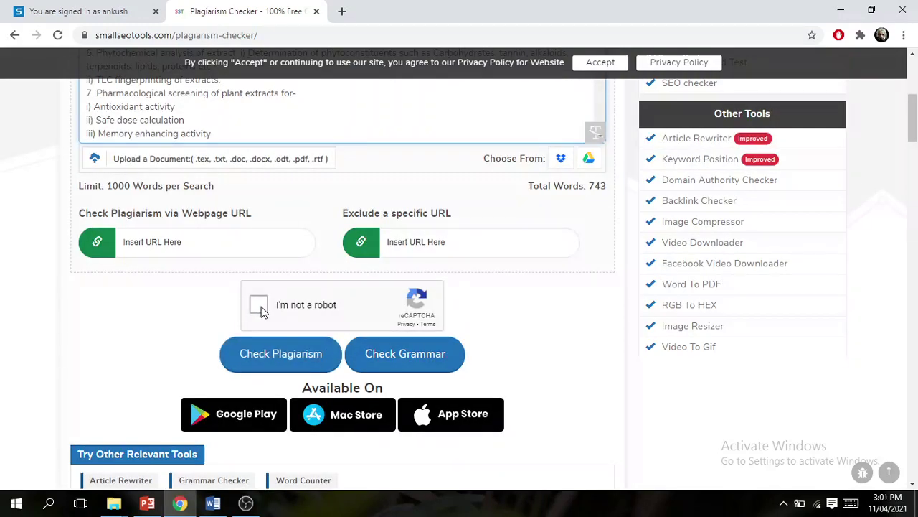
pyautogui.click(260, 307)
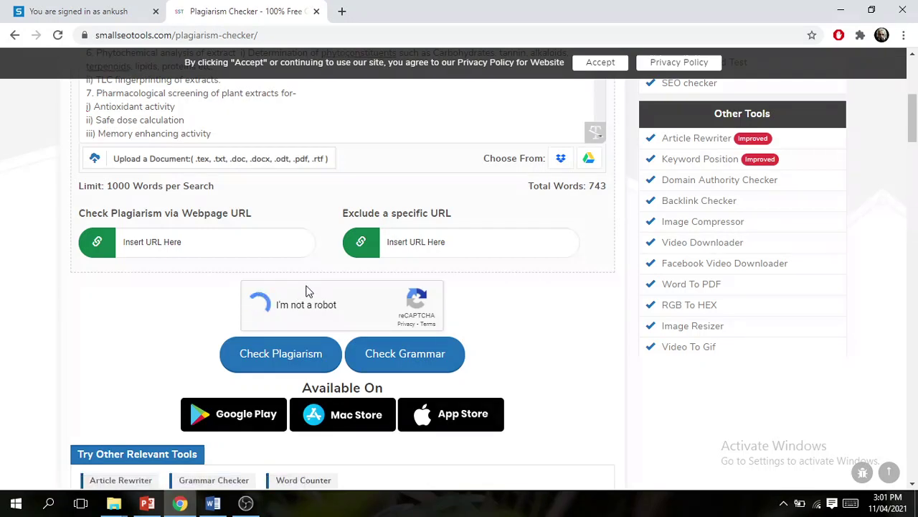
pyautogui.click(255, 358)
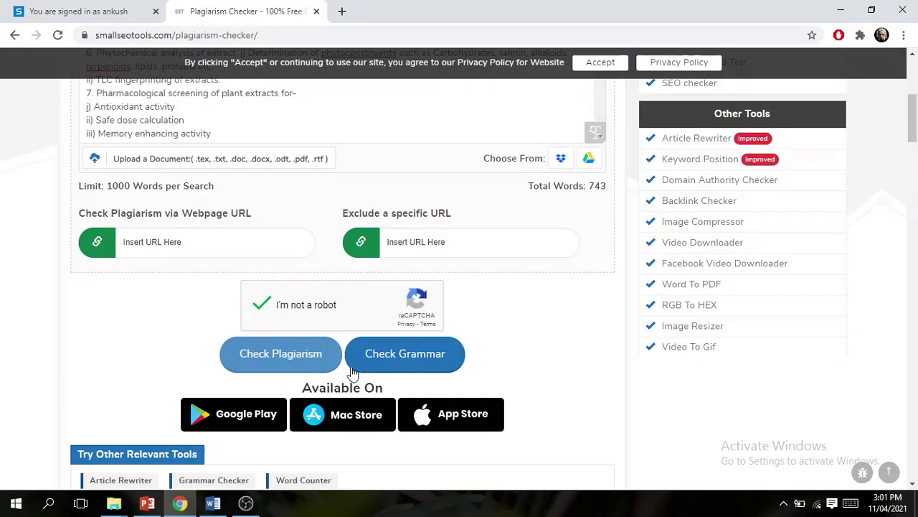
pyautogui.click(293, 366)
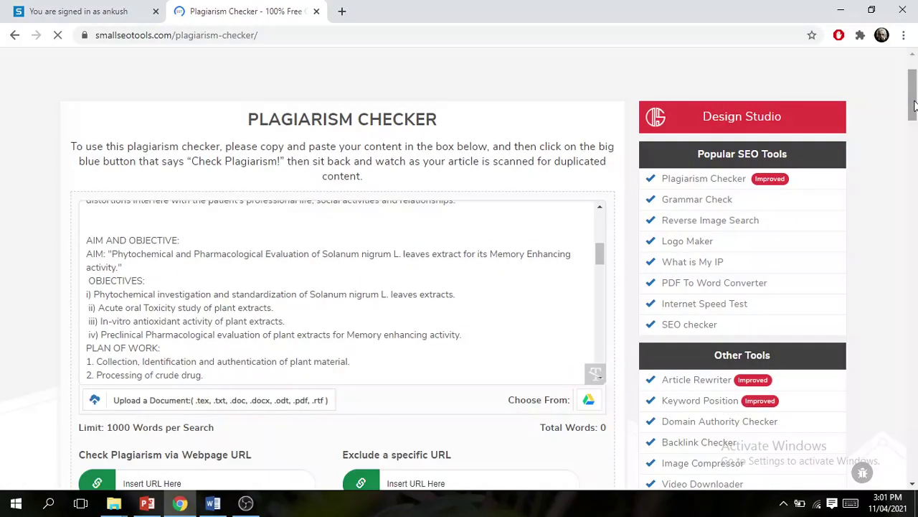
pyautogui.moveTo(912, 115); pyautogui.dragTo(915, 159)
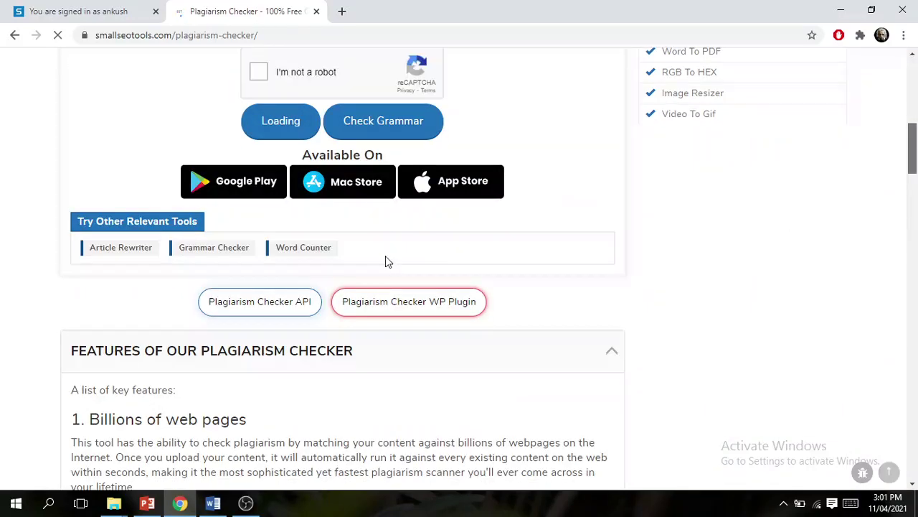
pyautogui.scroll(2, 386, 258)
pyautogui.scroll(1, 387, 258)
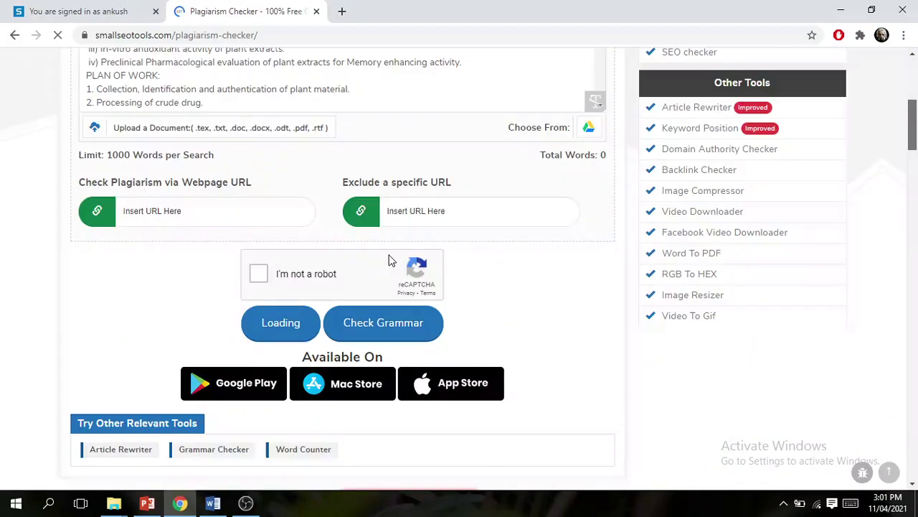
pyautogui.scroll(1, 396, 256)
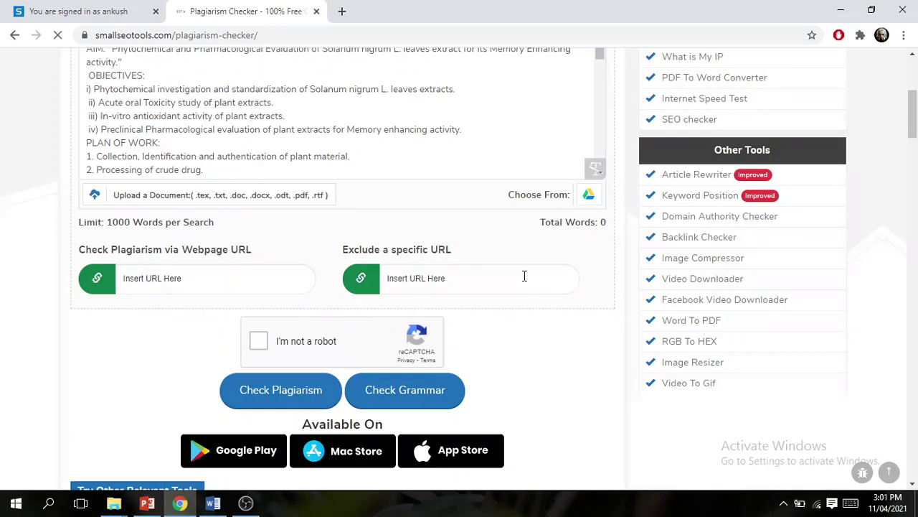
pyautogui.scroll(-3, 525, 275)
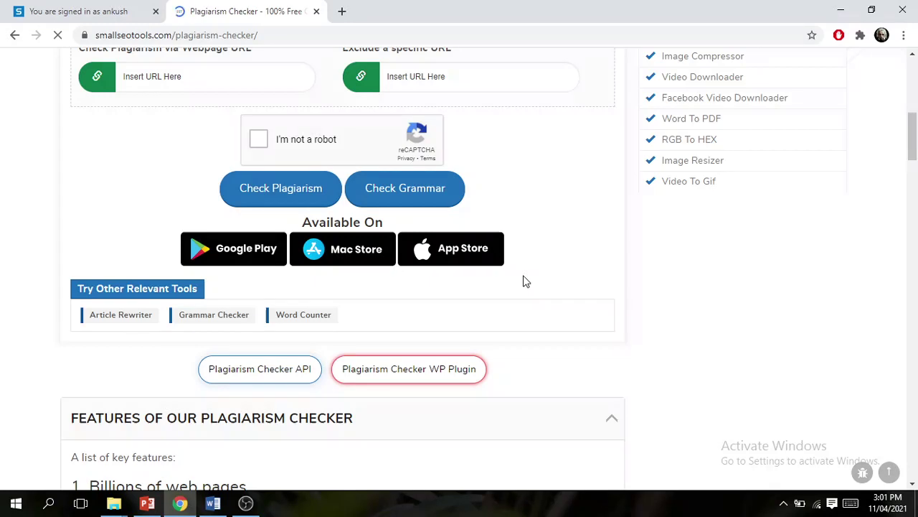
pyautogui.scroll(5, 524, 281)
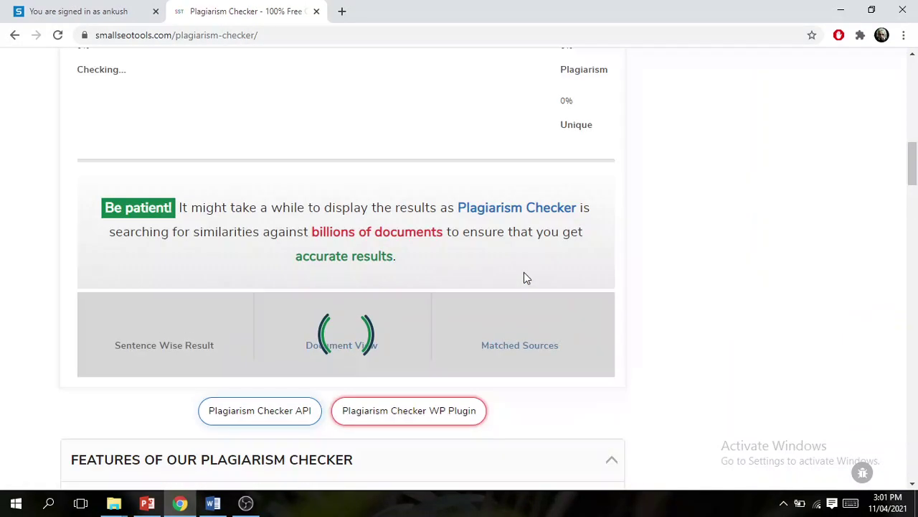
pyautogui.scroll(3, 524, 278)
# Examine the plagiarism and unique percentages and the sentence-wise results of the check.
pyautogui.scroll(-3, 374, 290)
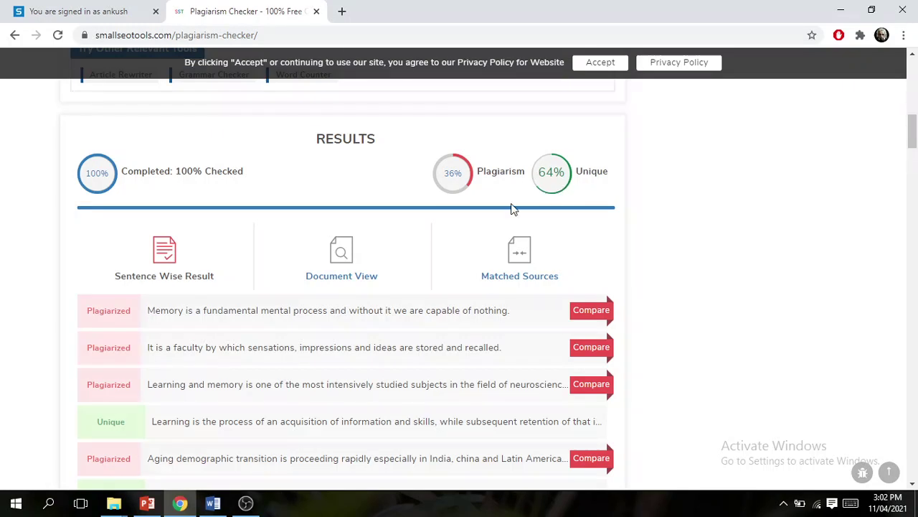
pyautogui.scroll(-1, 234, 299)
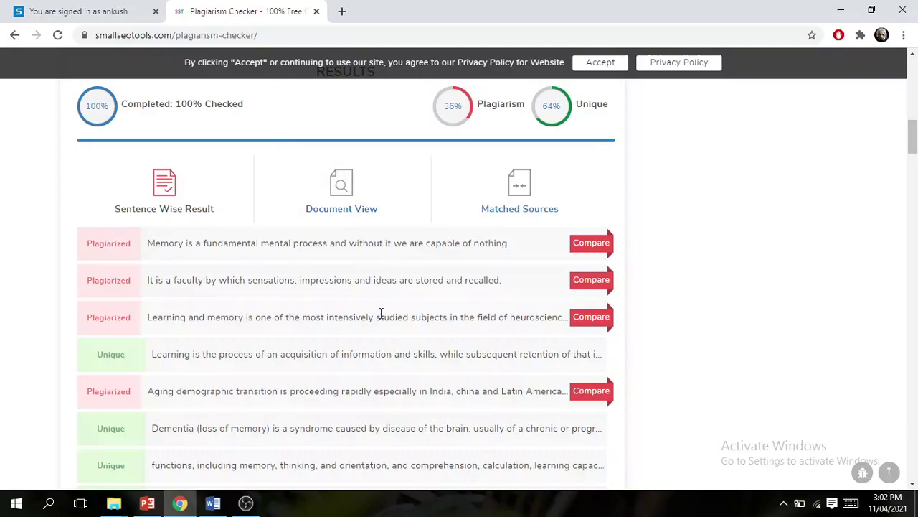
pyautogui.scroll(-8, 384, 307)
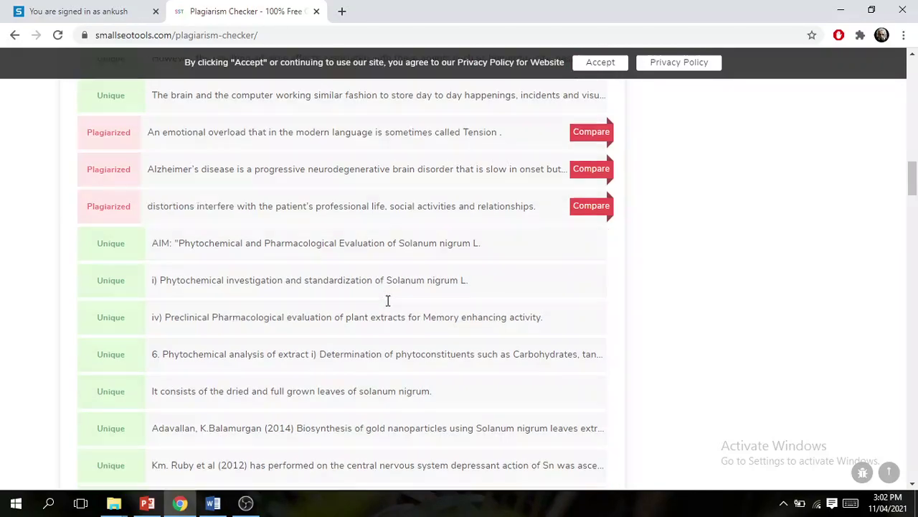
pyautogui.scroll(-3, 388, 301)
pyautogui.scroll(10, 387, 302)
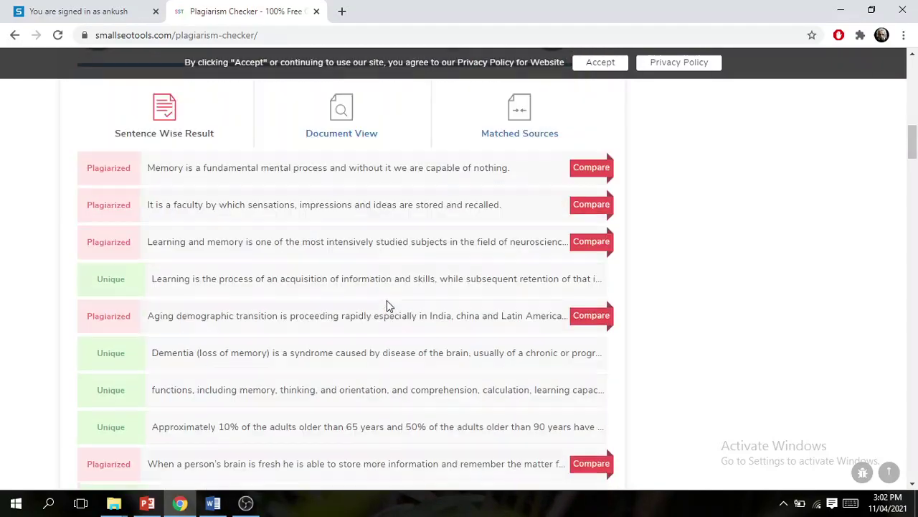
pyautogui.scroll(4, 387, 305)
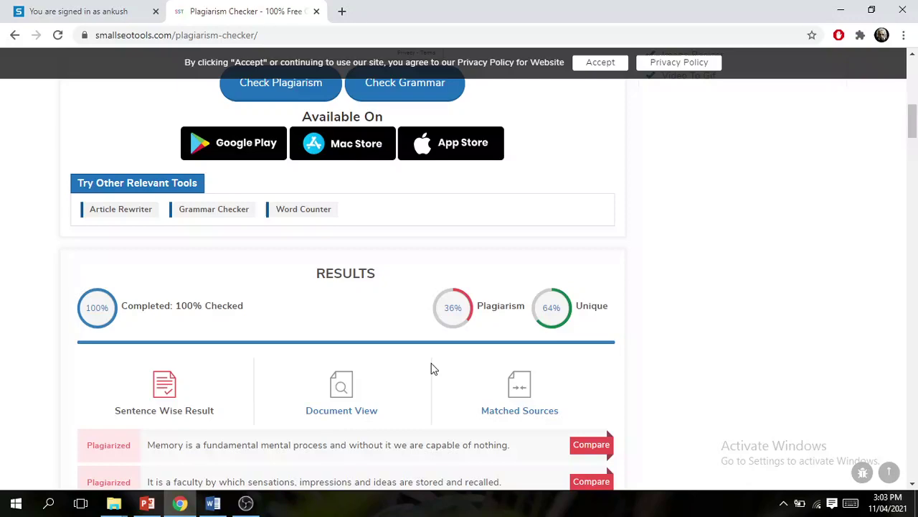
pyautogui.scroll(-1, 516, 355)
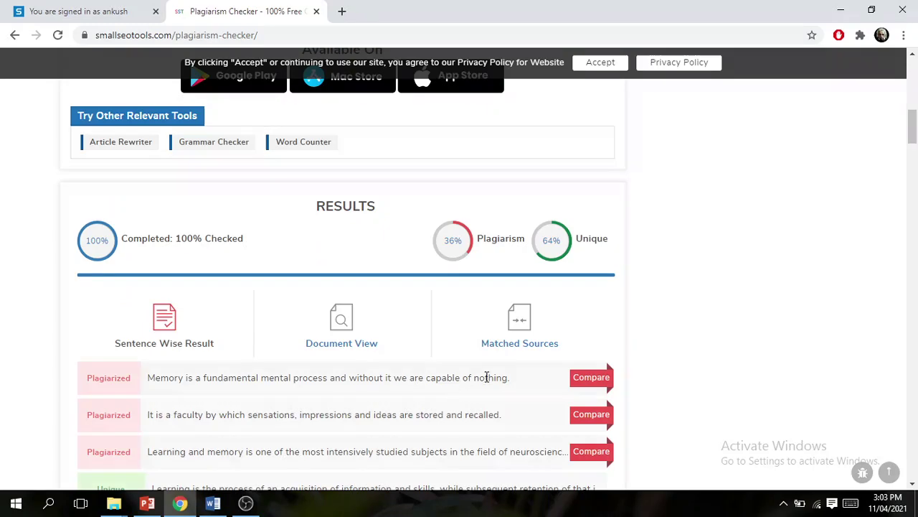
pyautogui.scroll(-1, 488, 369)
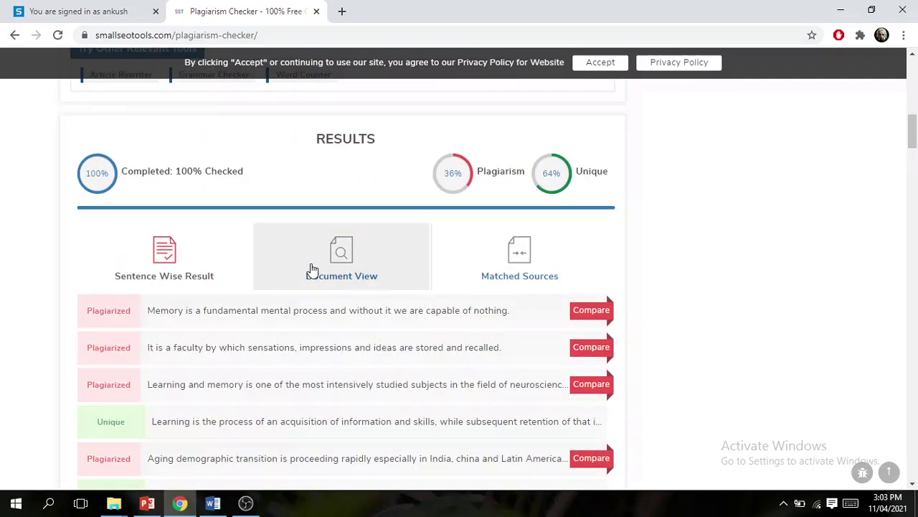
pyautogui.scroll(-2, 318, 297)
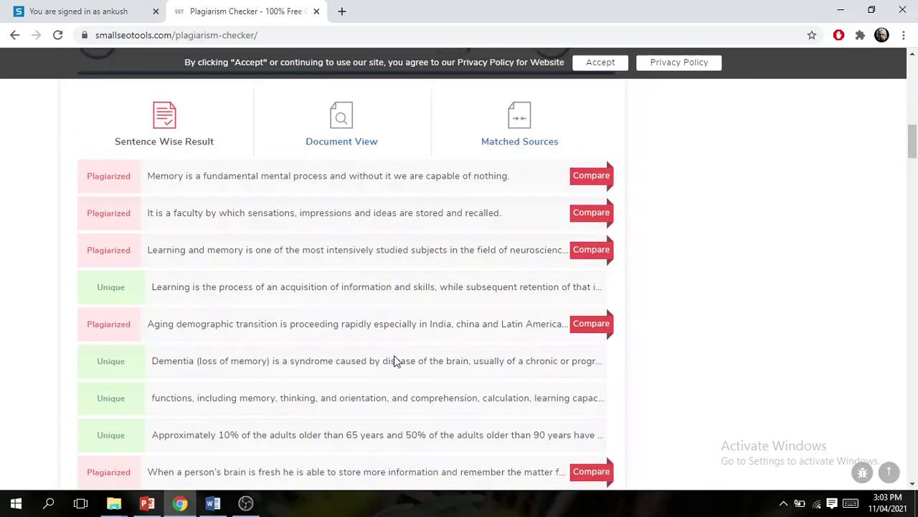
pyautogui.scroll(15, 394, 359)
pyautogui.scroll(5, 401, 341)
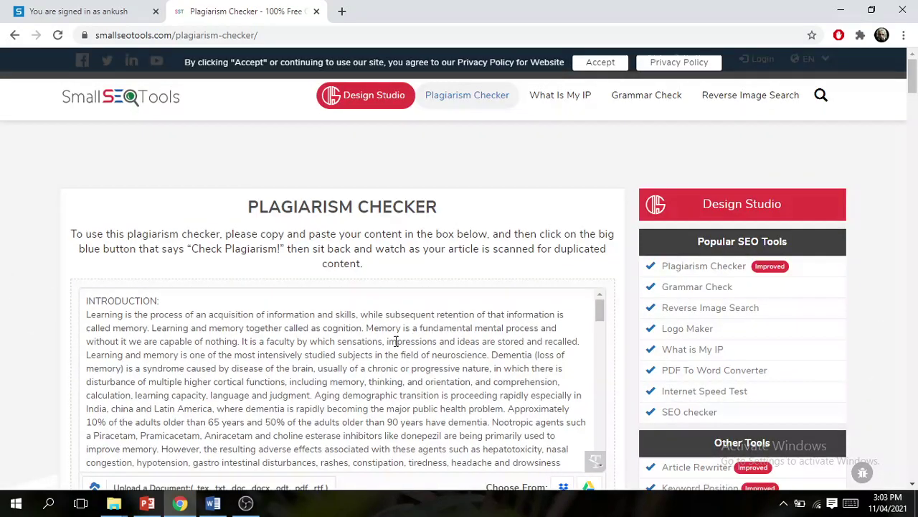